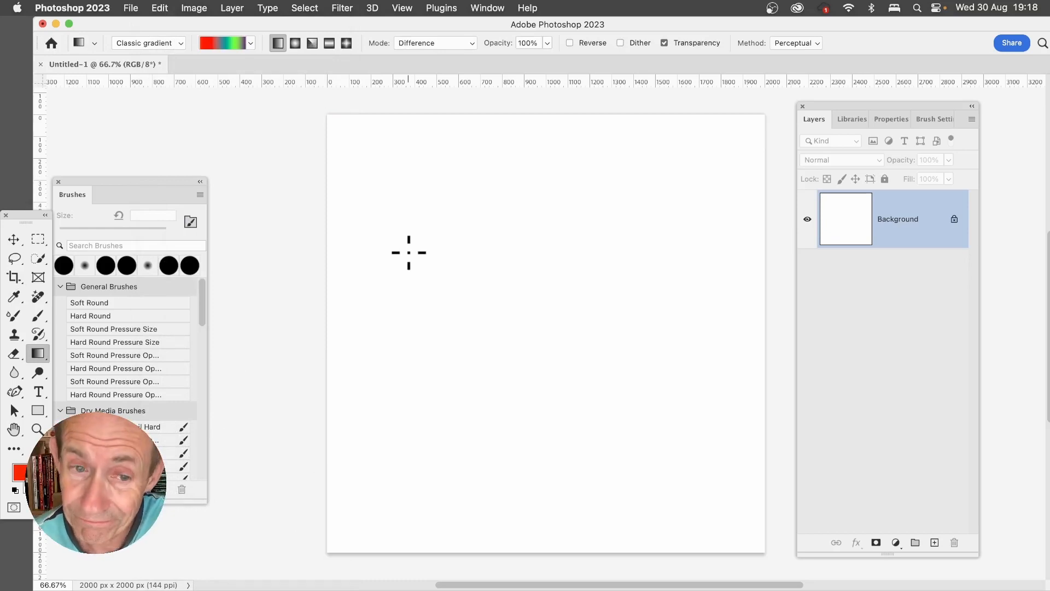
- Cover the white background with several overlapping linear gradients in varied directions, using the multicolour classic gradient in Difference mode
click(39, 355)
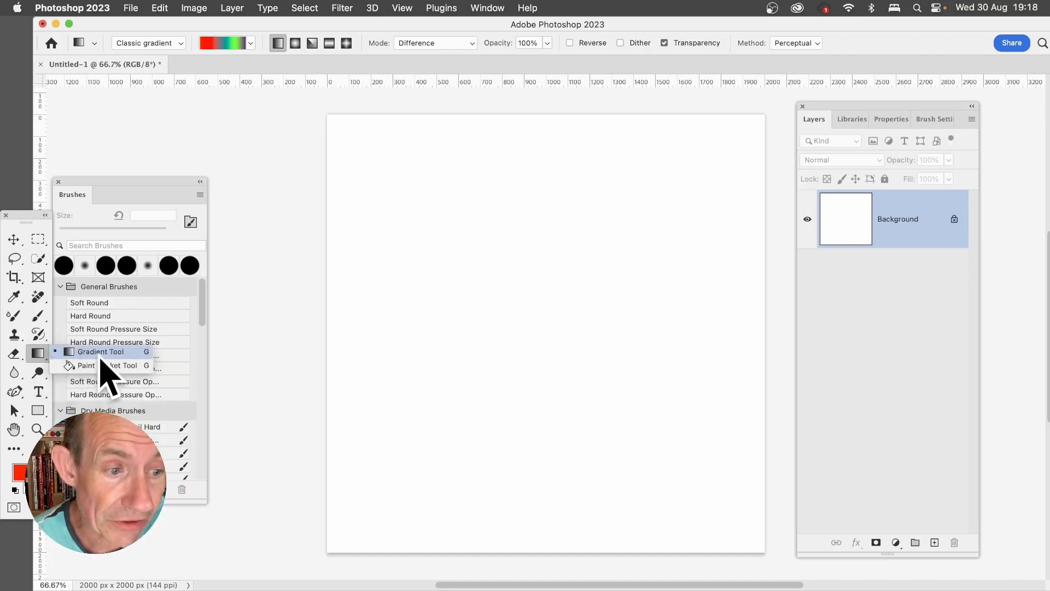
click(99, 358)
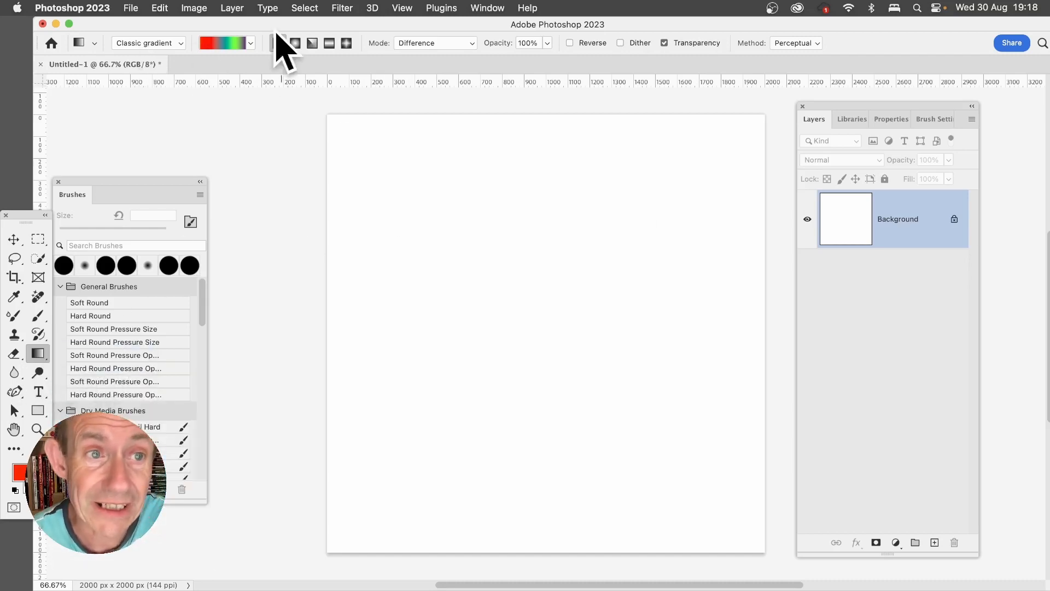
click(250, 43)
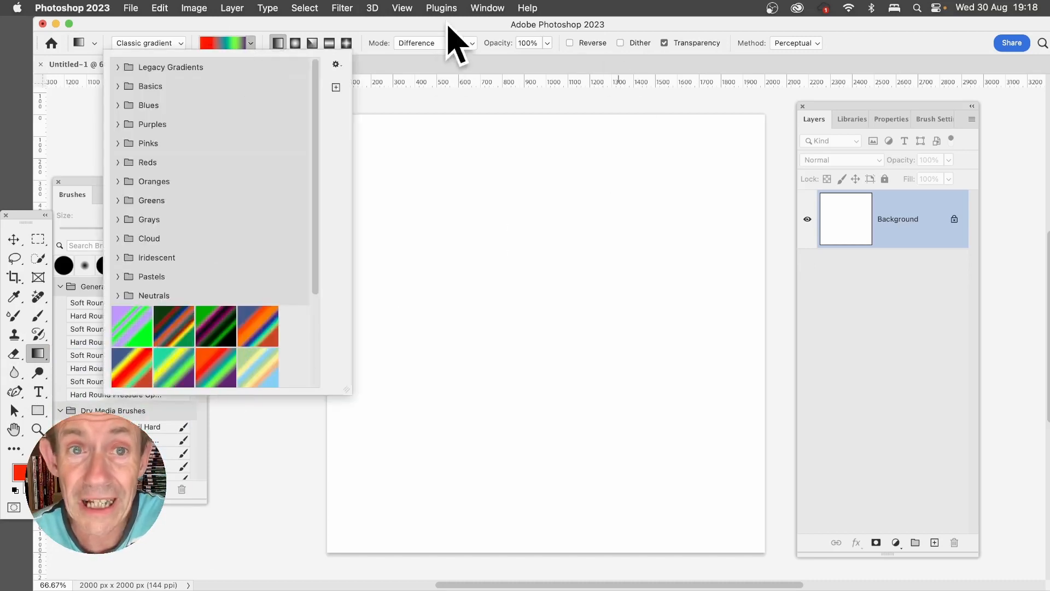
click(452, 55)
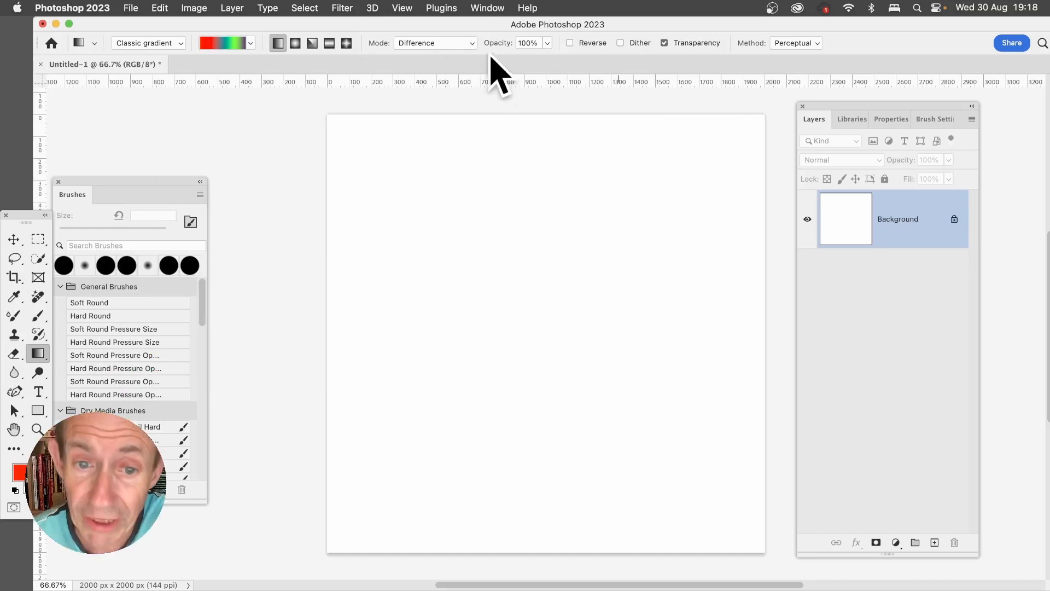
drag(708, 162, 404, 404)
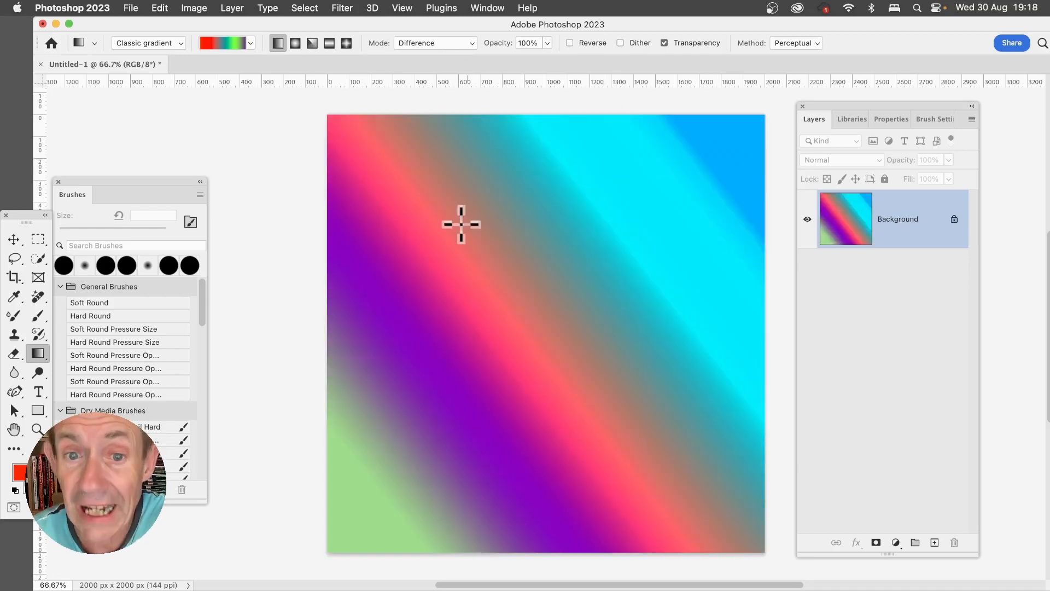
drag(452, 180, 772, 504)
drag(574, 138, 445, 480)
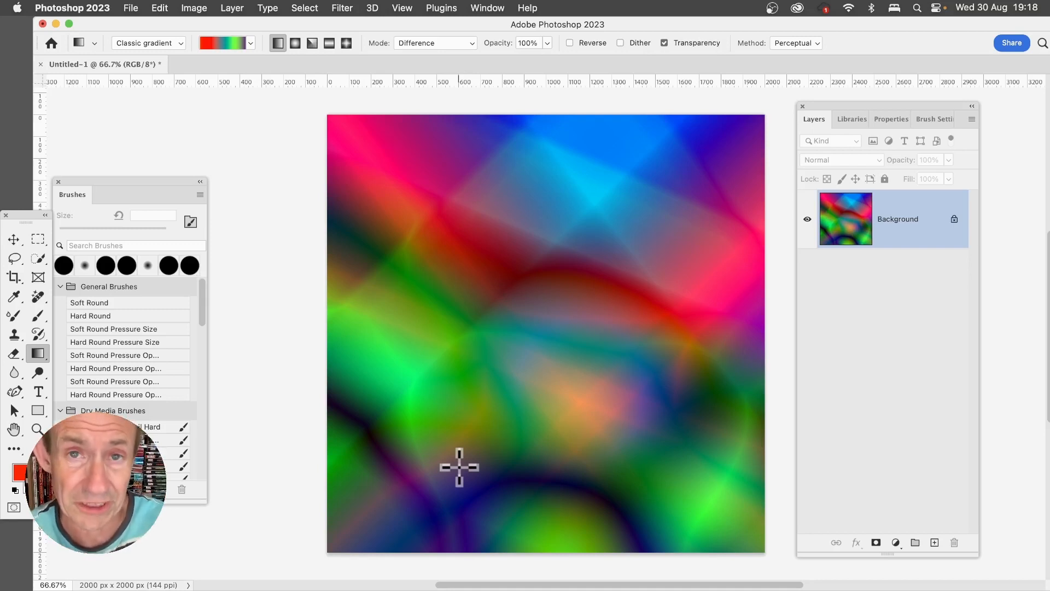
- Liquify the gradient background with large forward-warp strokes across the whole image to form marbled swirls, and apply the distortion
click(344, 11)
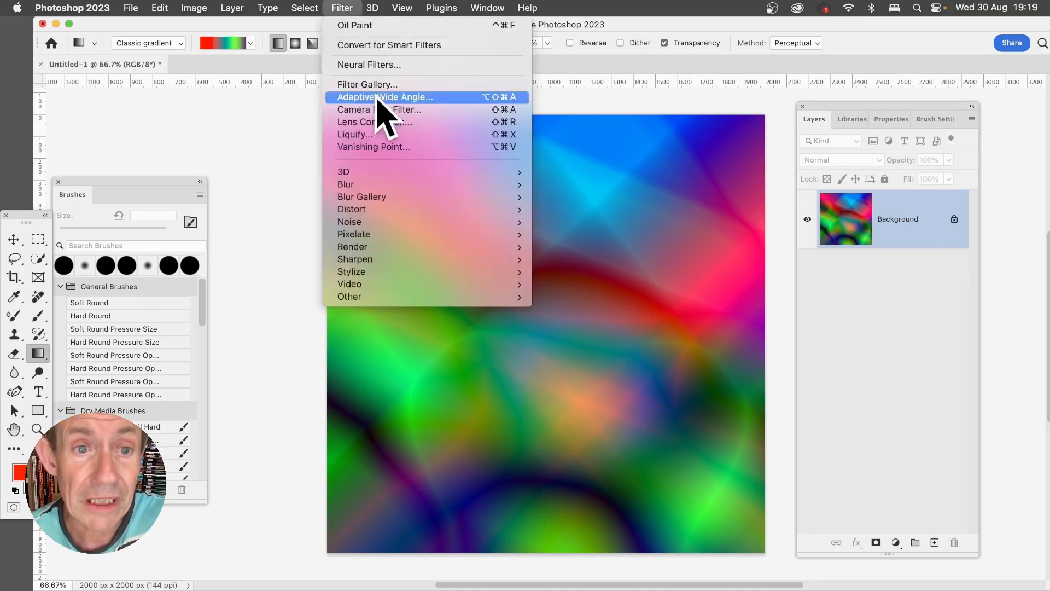
click(377, 137)
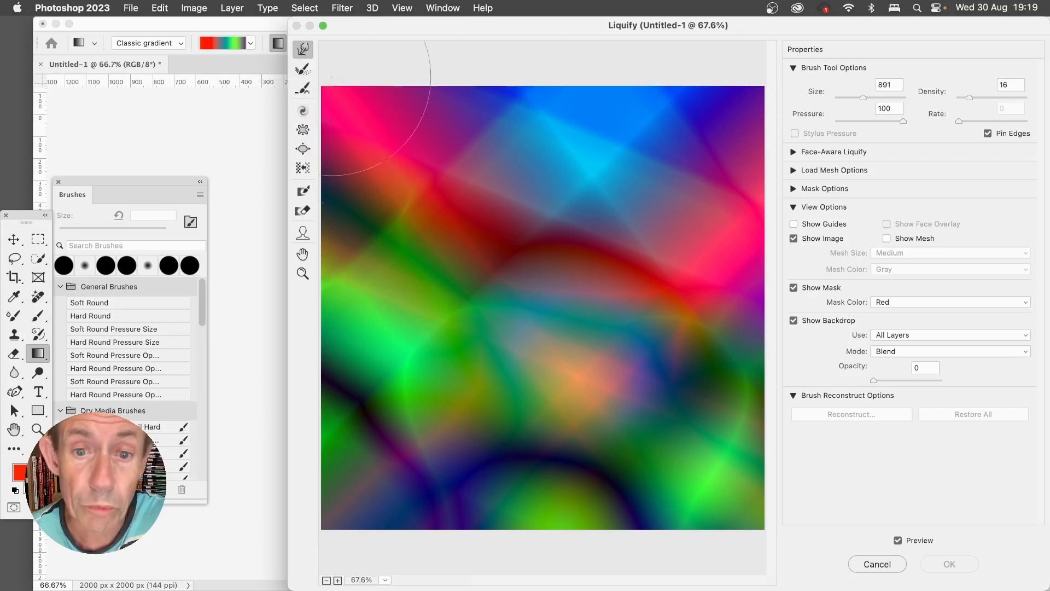
mouse_move(539, 234)
mouse_down()
mouse_move(561, 259)
mouse_move(683, 180)
mouse_move(602, 164)
mouse_move(485, 235)
mouse_move(470, 126)
mouse_move(400, 465)
mouse_move(492, 481)
mouse_move(710, 336)
mouse_move(624, 344)
mouse_up()
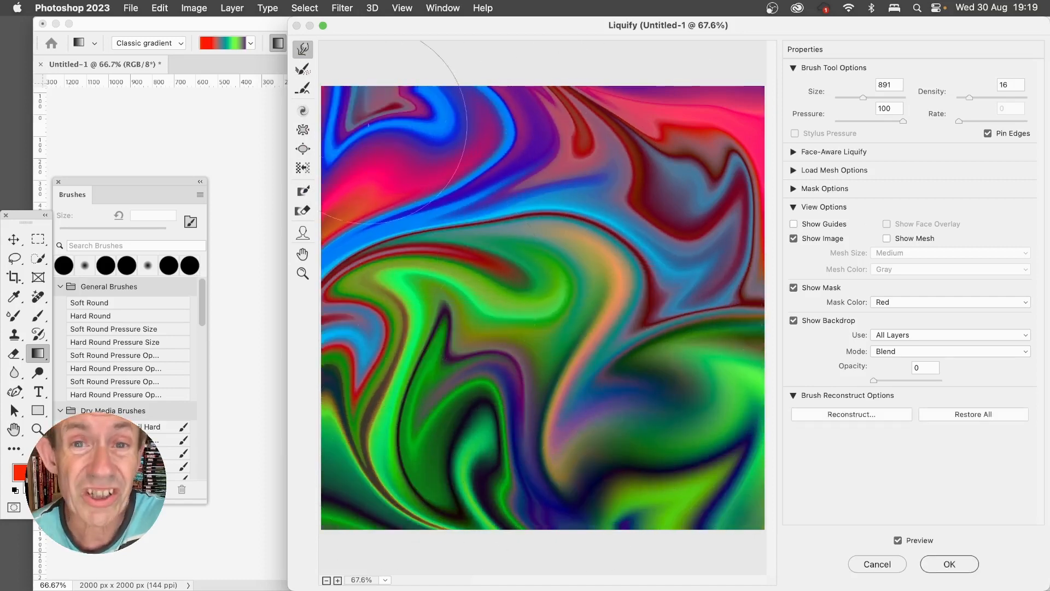
mouse_move(642, 241)
mouse_down()
mouse_move(730, 181)
mouse_move(560, 133)
mouse_move(629, 328)
mouse_move(673, 181)
mouse_move(421, 208)
mouse_move(328, 320)
mouse_move(525, 514)
mouse_move(673, 525)
mouse_move(721, 427)
mouse_move(689, 334)
mouse_up()
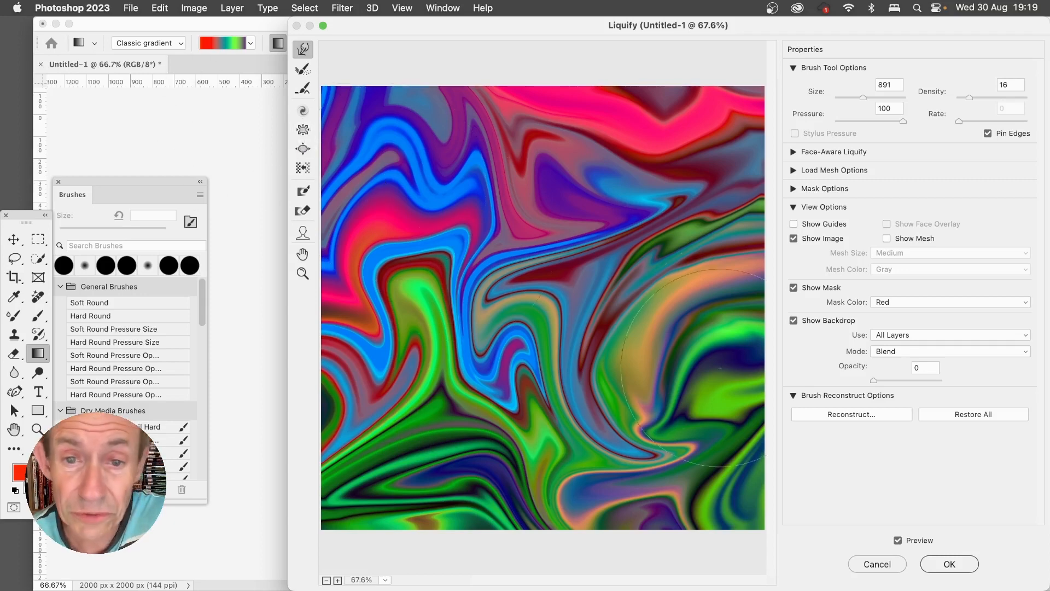
mouse_move(665, 230)
mouse_down()
mouse_move(722, 125)
mouse_move(547, 175)
mouse_move(547, 230)
mouse_up()
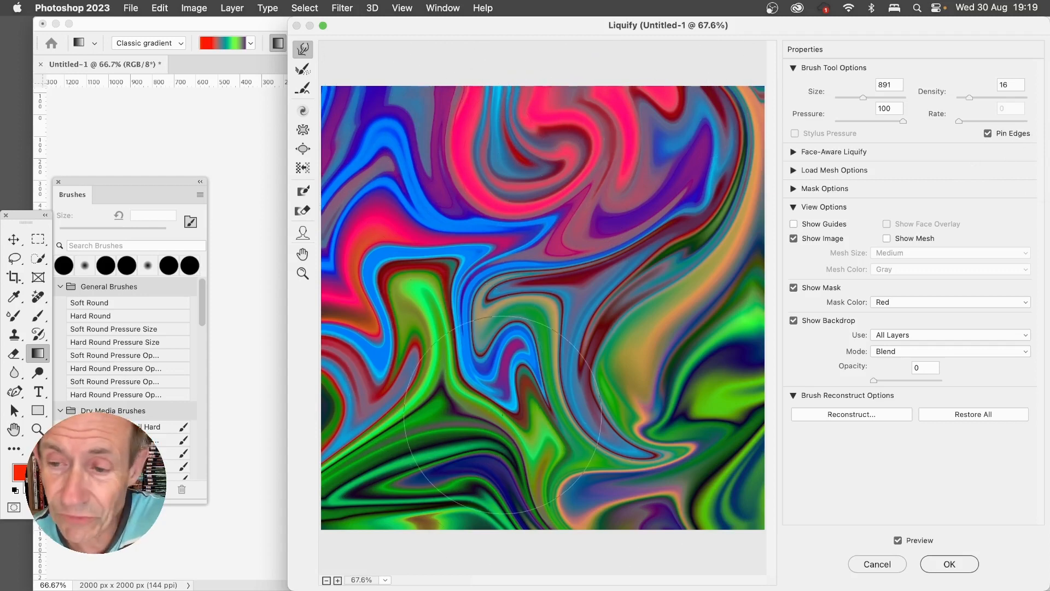
click(944, 571)
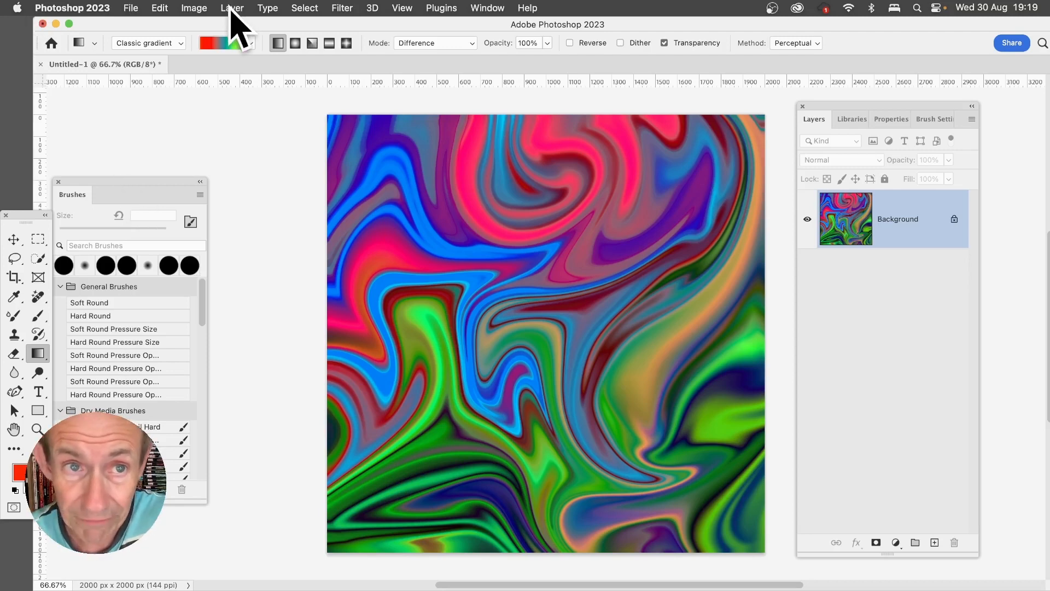
- Reapply the last Liquify filter repeatedly to make the swirls finer and more intricate
click(349, 8)
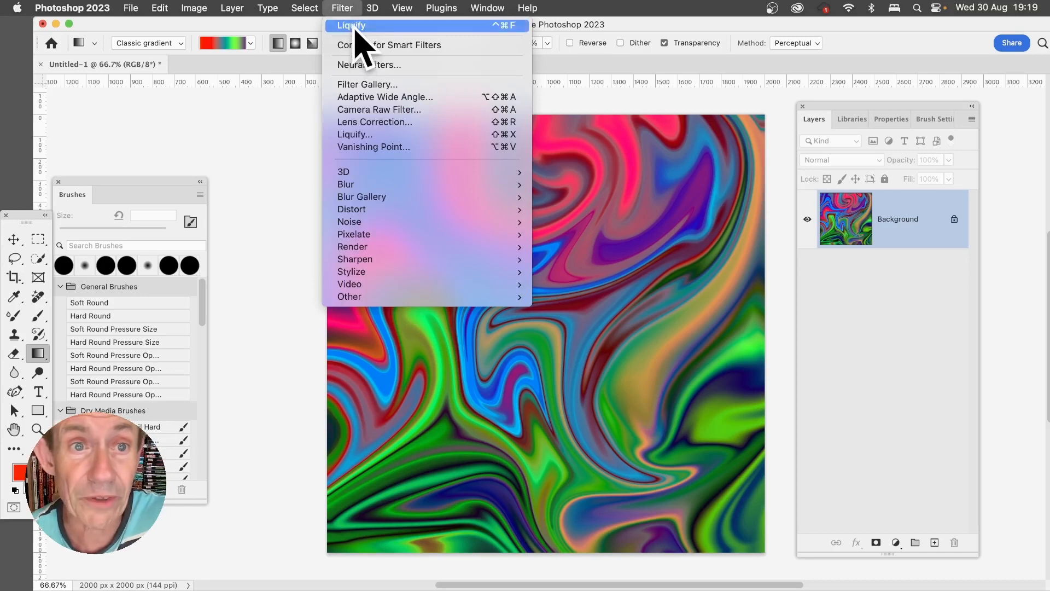
click(355, 27)
key(ctrl+super+f)
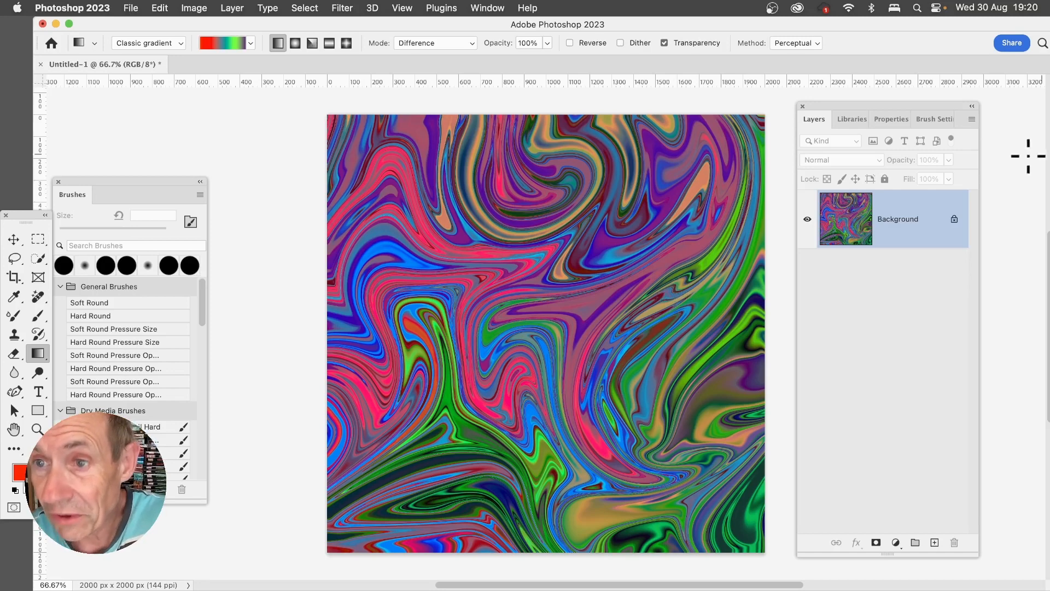
- Extract a pattern from the image with the second (square mirrored) pattern type and save it to the Patterns 1 library
click(861, 121)
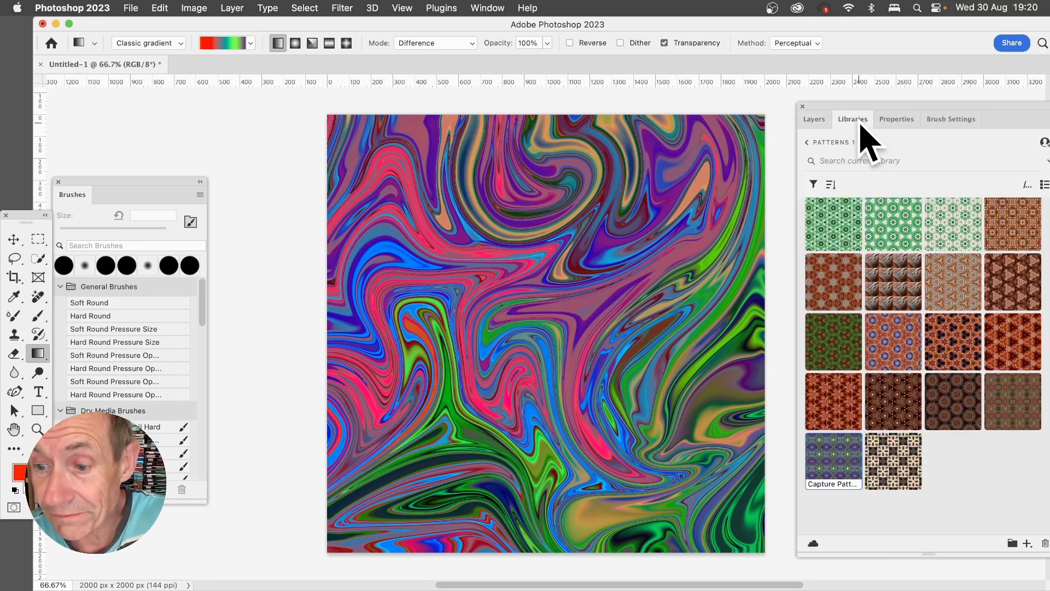
click(1027, 543)
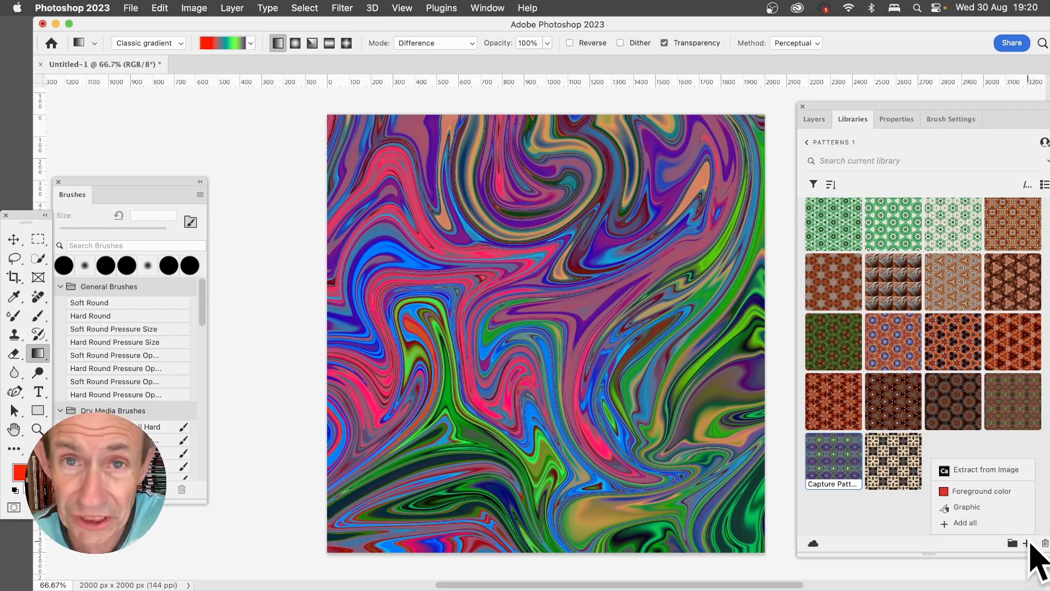
click(993, 468)
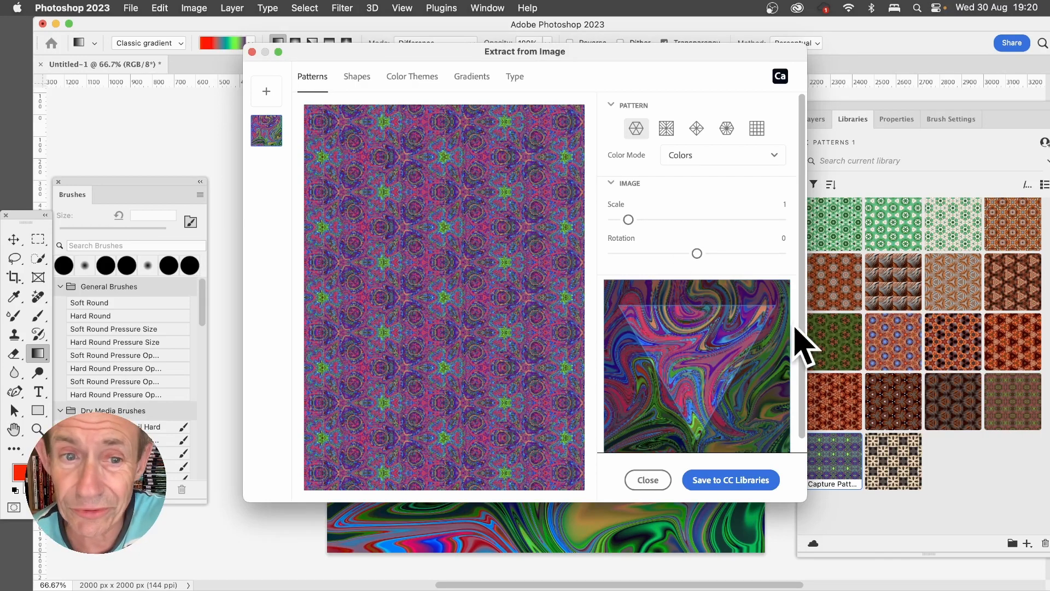
click(665, 128)
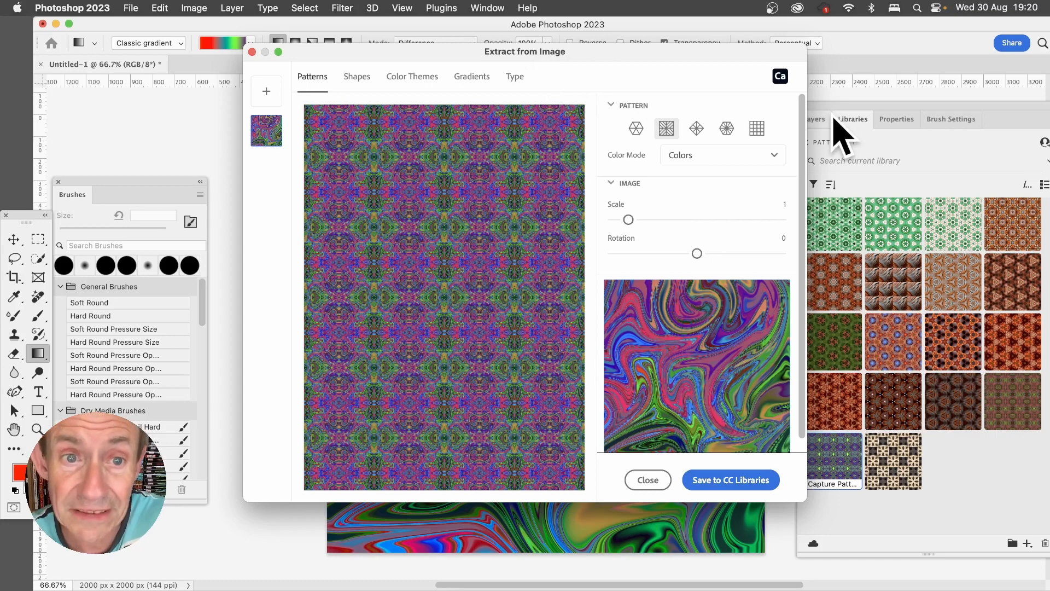
click(726, 480)
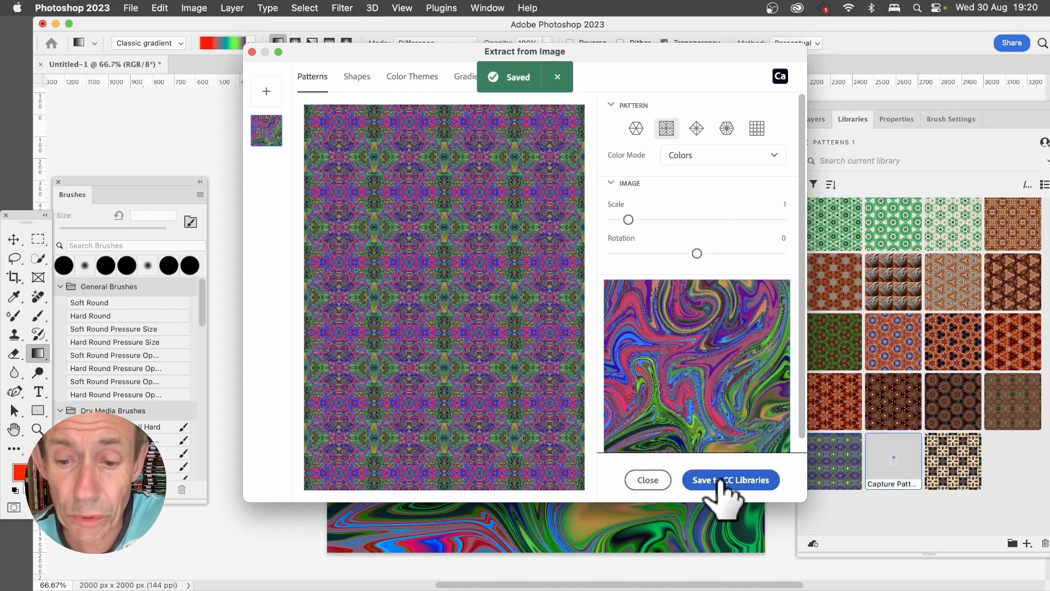
click(646, 482)
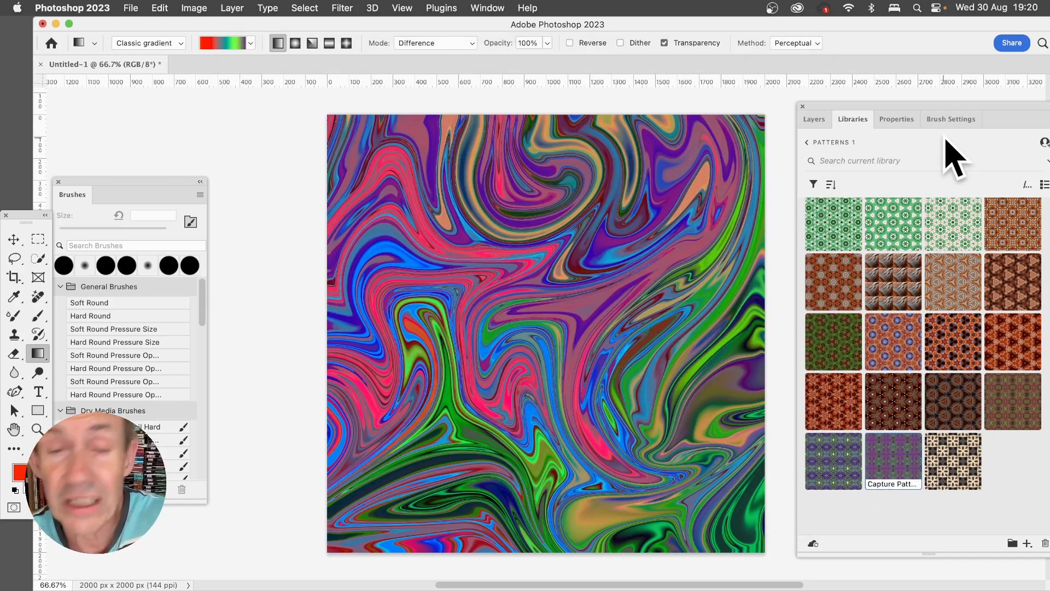
- Create a pattern preset from the newly saved library pattern and apply that pattern as a fill layer
right_click(887, 457)
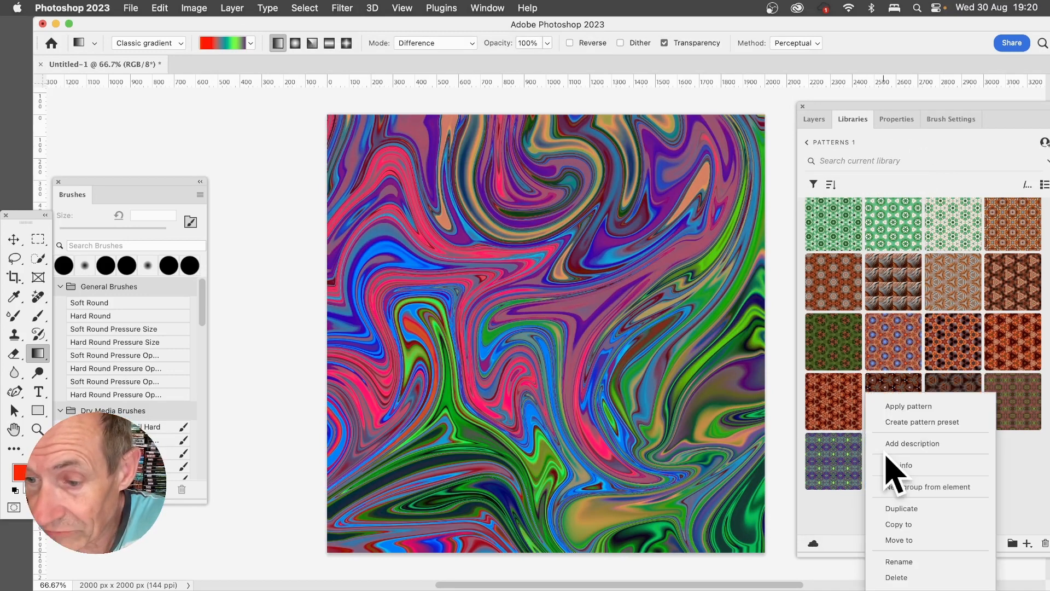
click(932, 424)
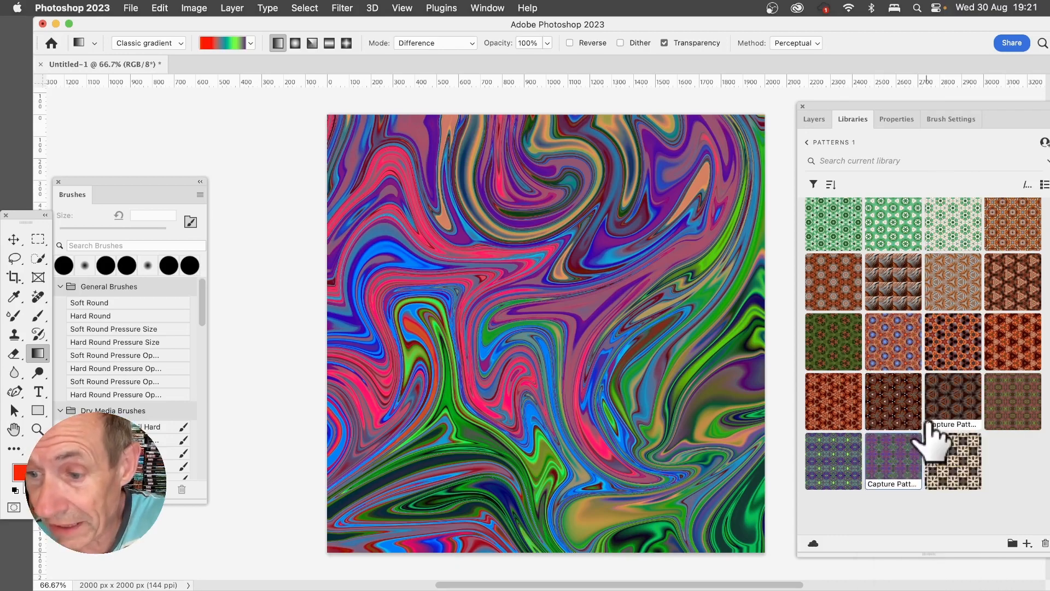
right_click(902, 459)
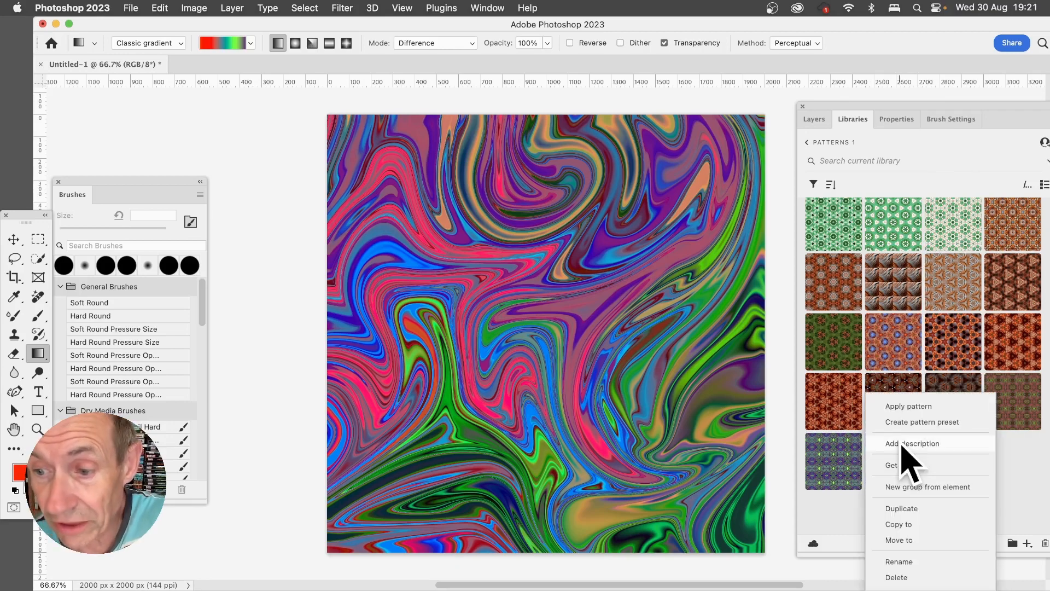
click(895, 403)
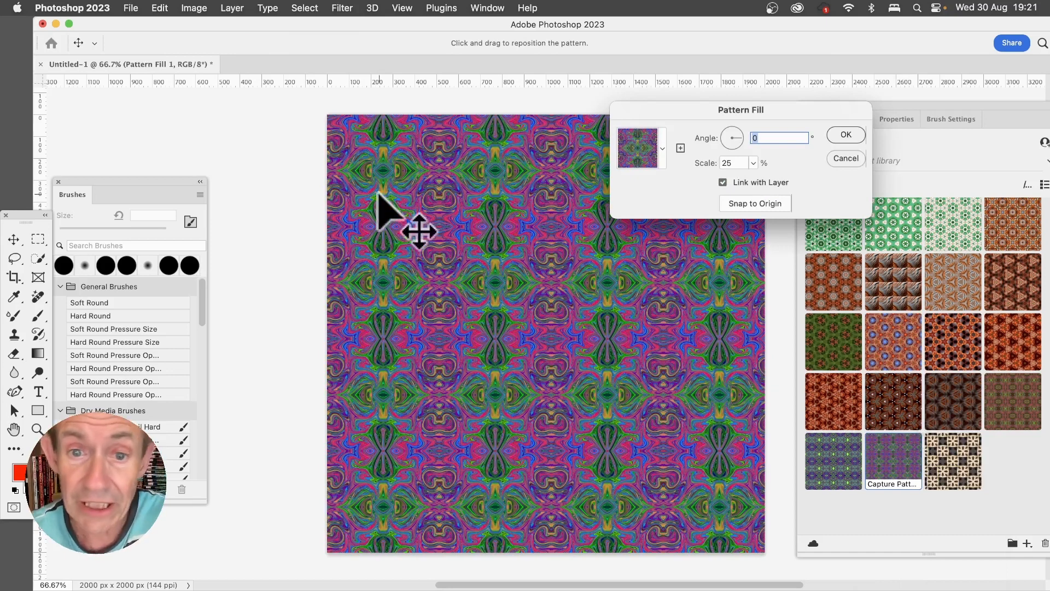
- Set the pattern fill's scale to 200%, reposition the pattern on the canvas and accept the fill
click(739, 162)
text(100)
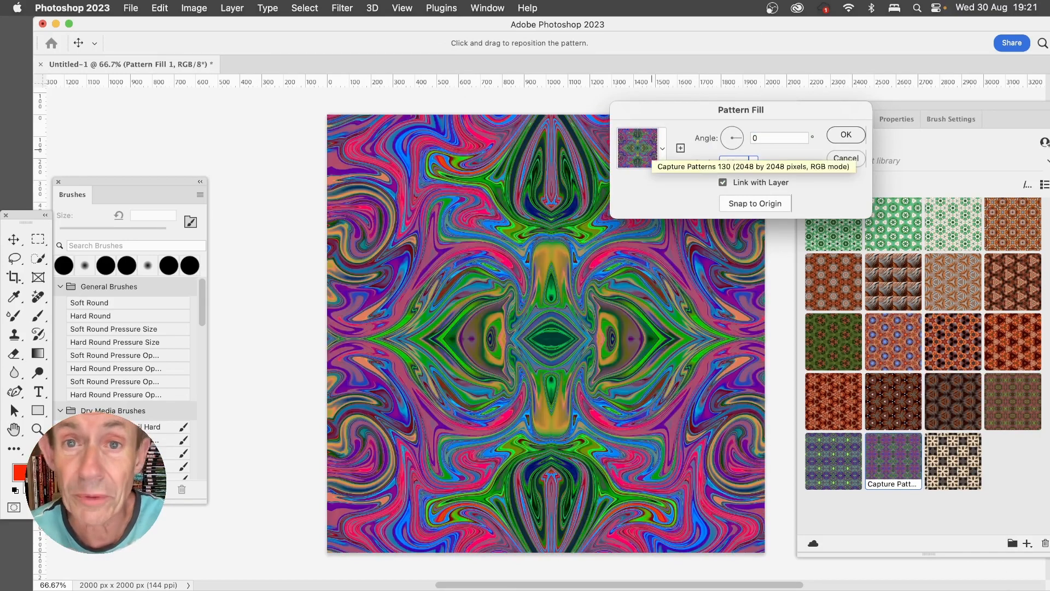
key(BackSpace)
key(BackSpace)
key(BackSpace)
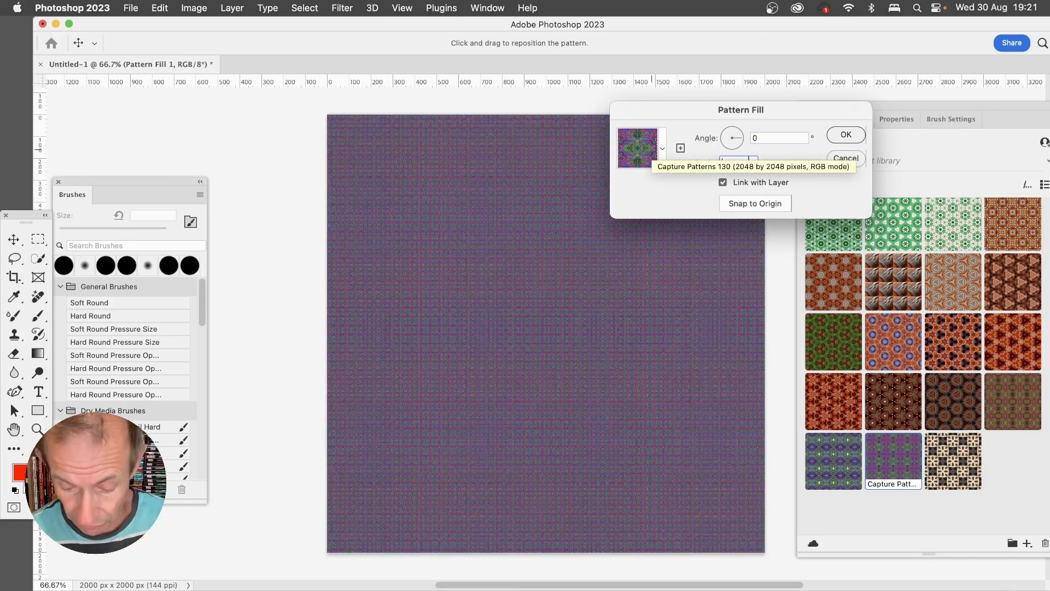
text(200)
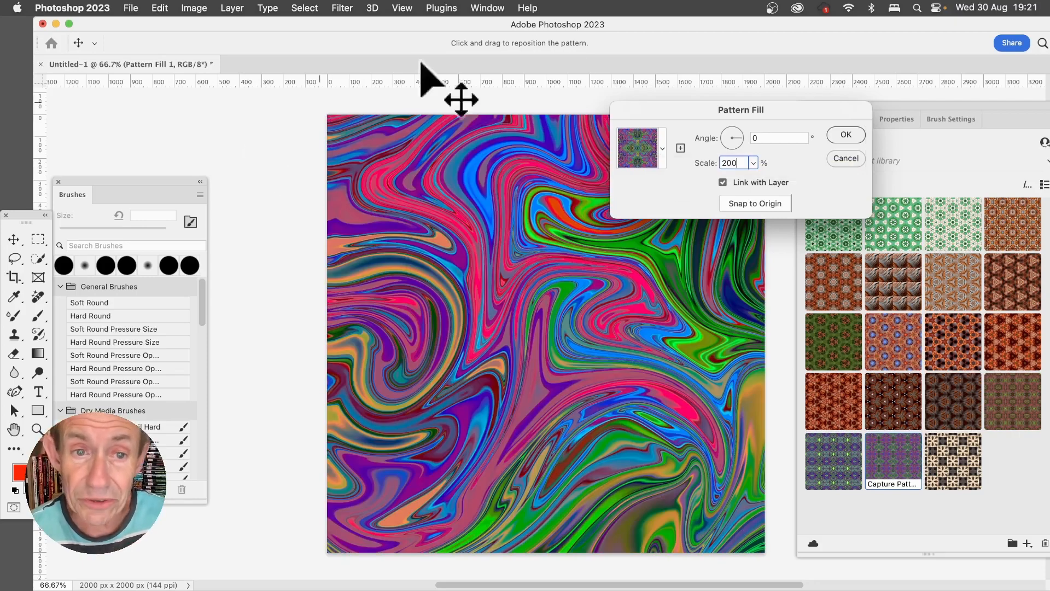
drag(447, 213, 784, 400)
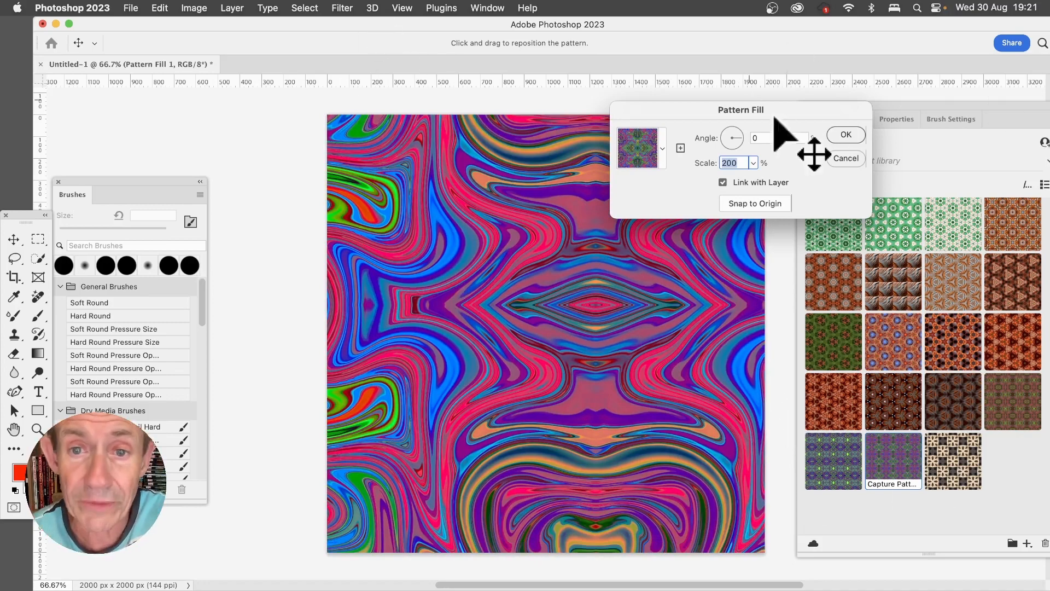
click(846, 135)
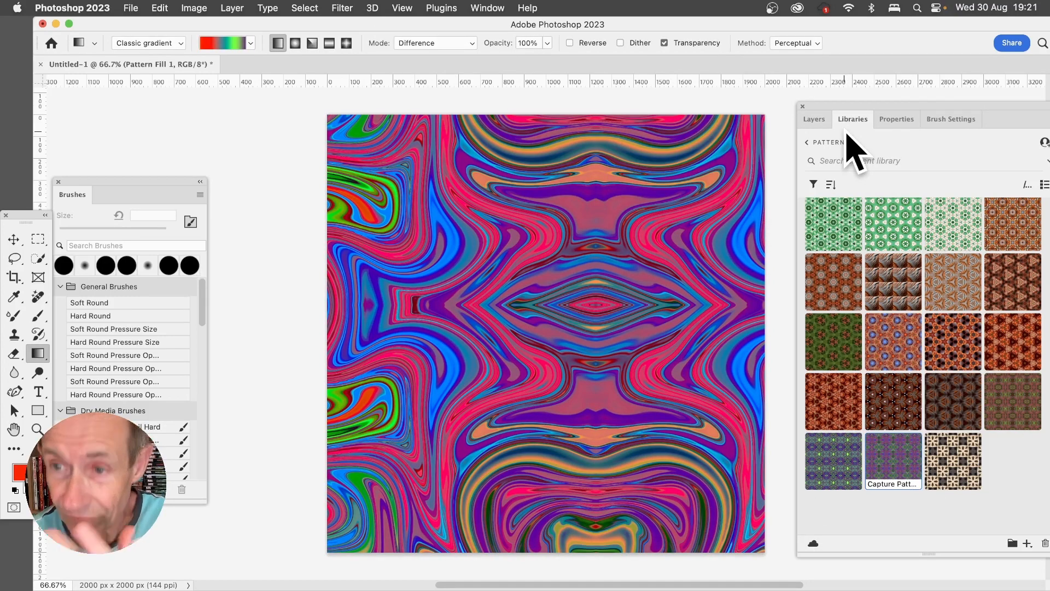
- Duplicate the pattern fill layer, placing the copy beneath it, and shift the upper layer's pattern up and to the left
click(811, 120)
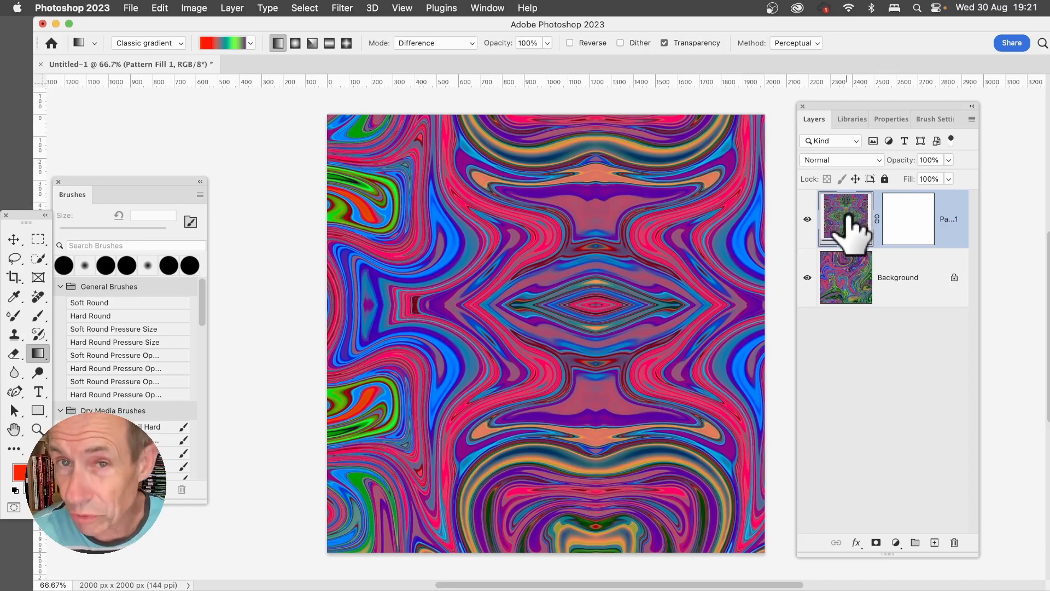
drag(848, 216, 849, 230)
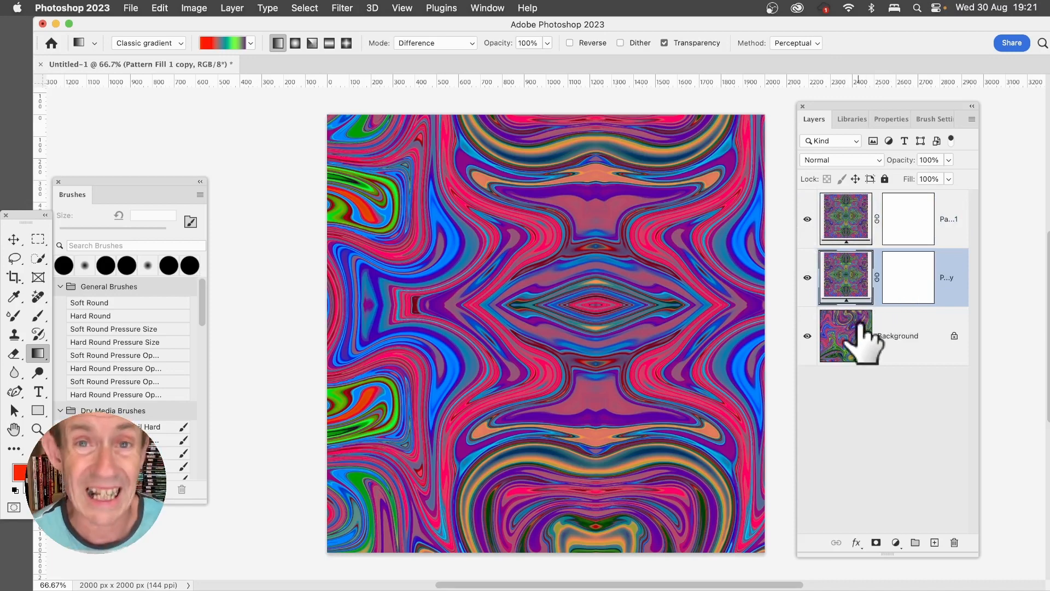
click(843, 216)
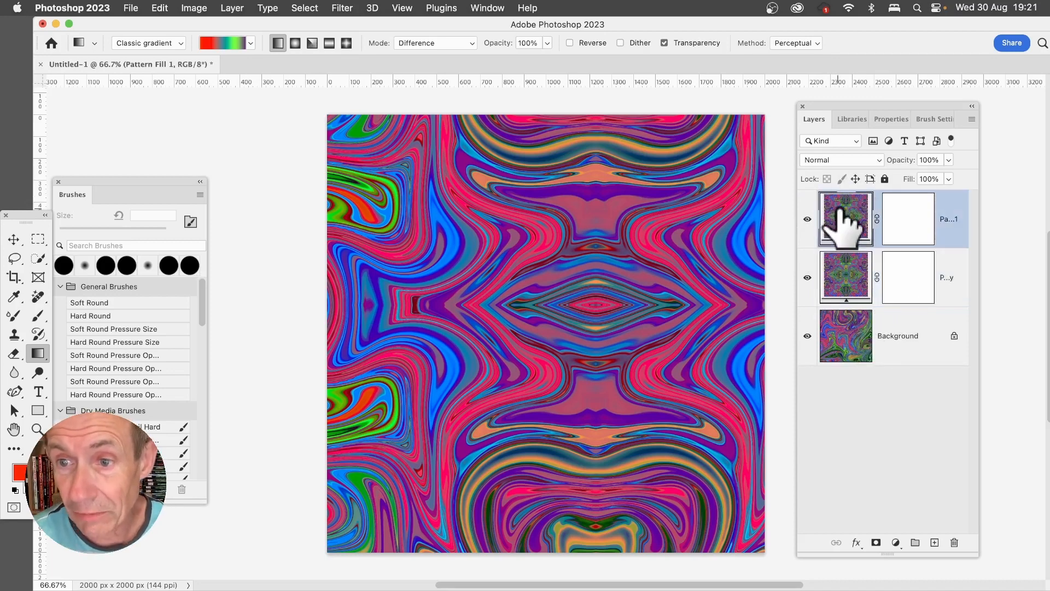
double_click(843, 217)
drag(678, 361, 536, 249)
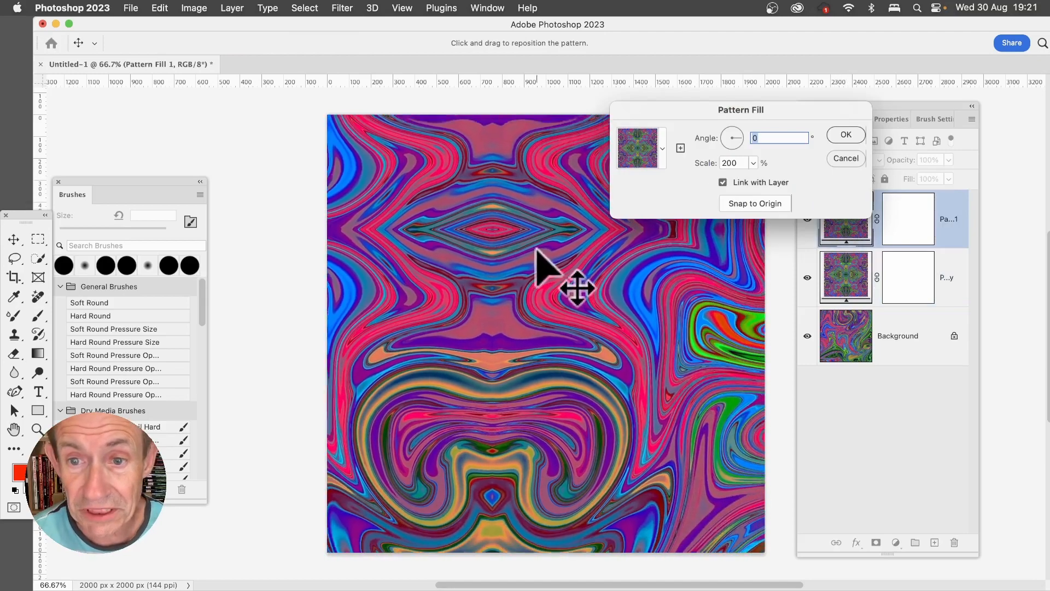
click(853, 135)
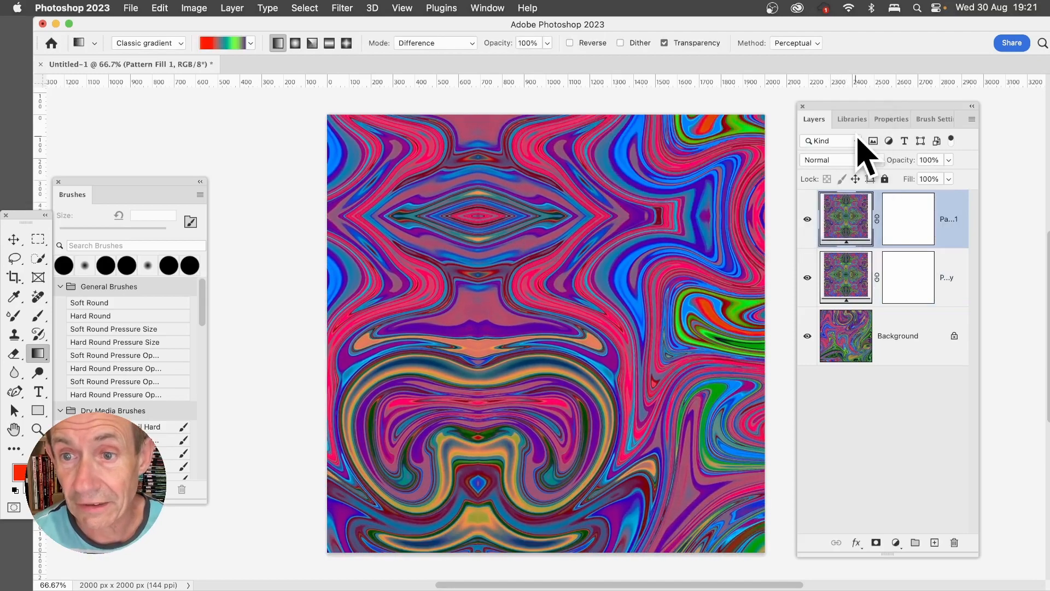
- Set the top pattern fill layer's blend mode to Lighten and reposition its pattern over the copy below
click(838, 161)
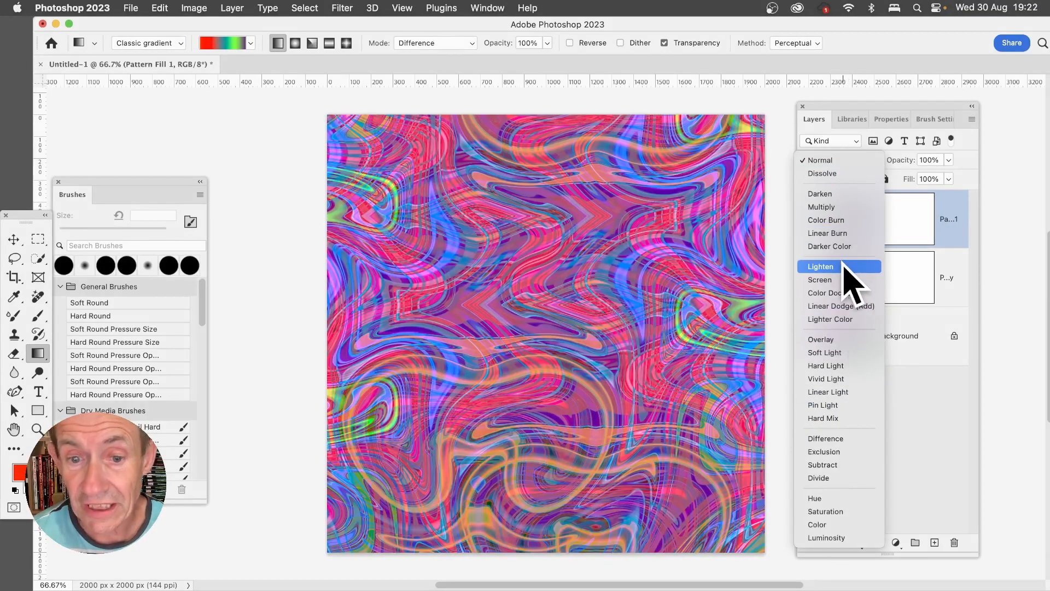
click(847, 268)
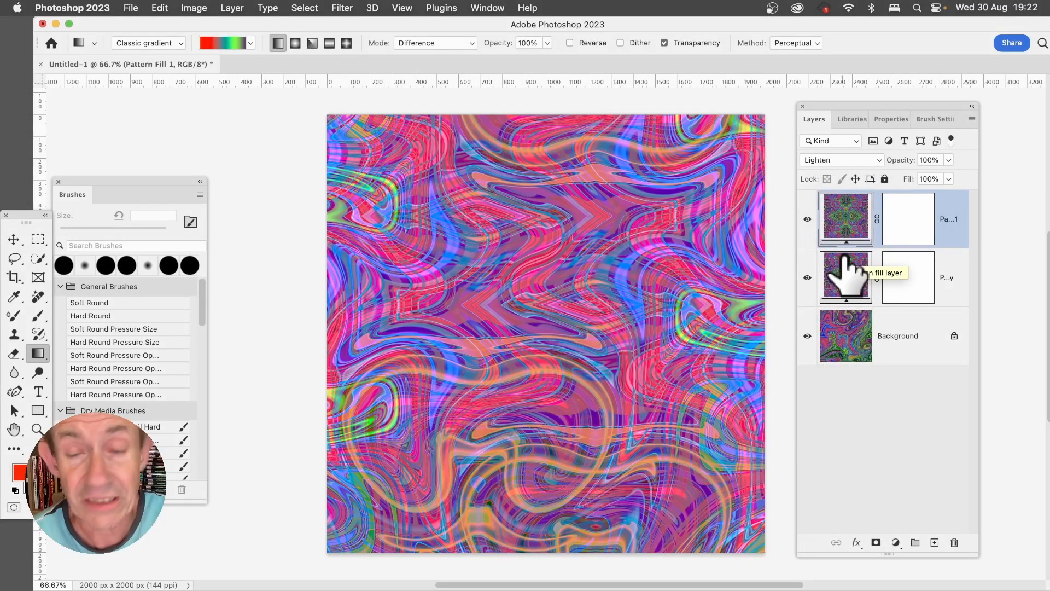
double_click(842, 216)
drag(589, 344, 484, 257)
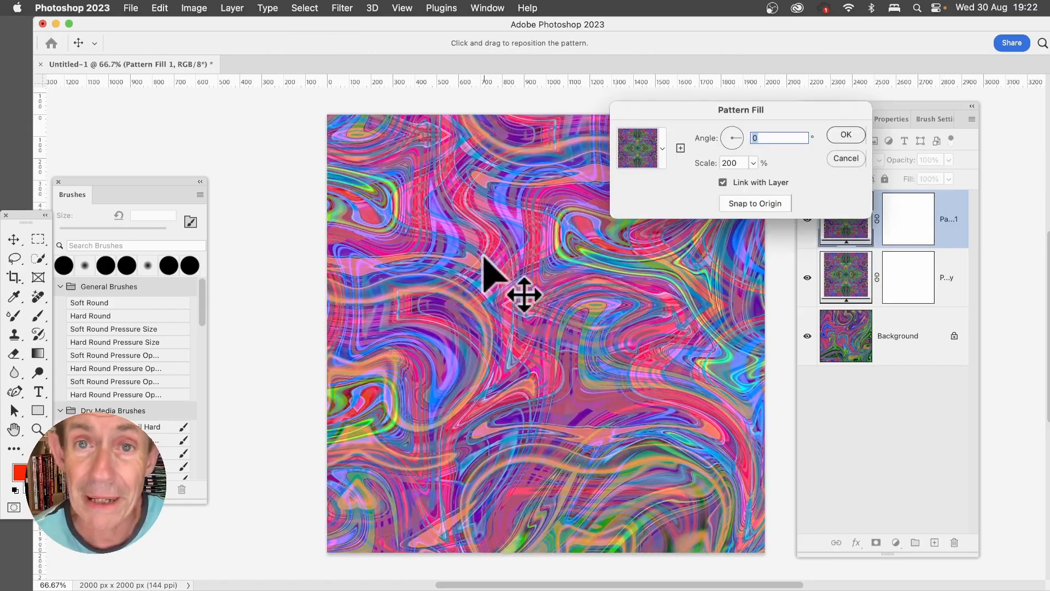
click(848, 135)
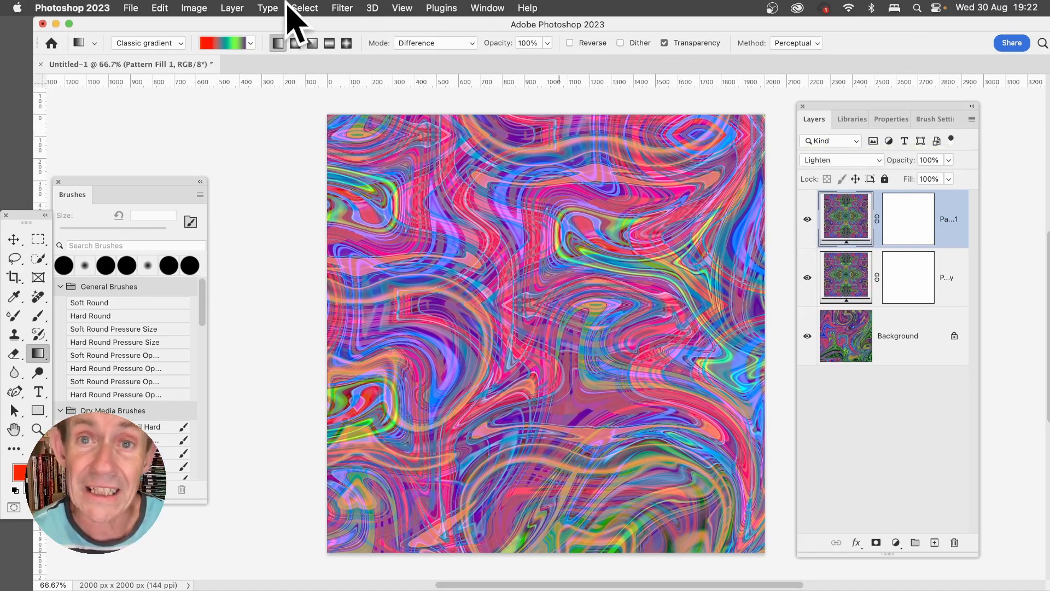
click(232, 8)
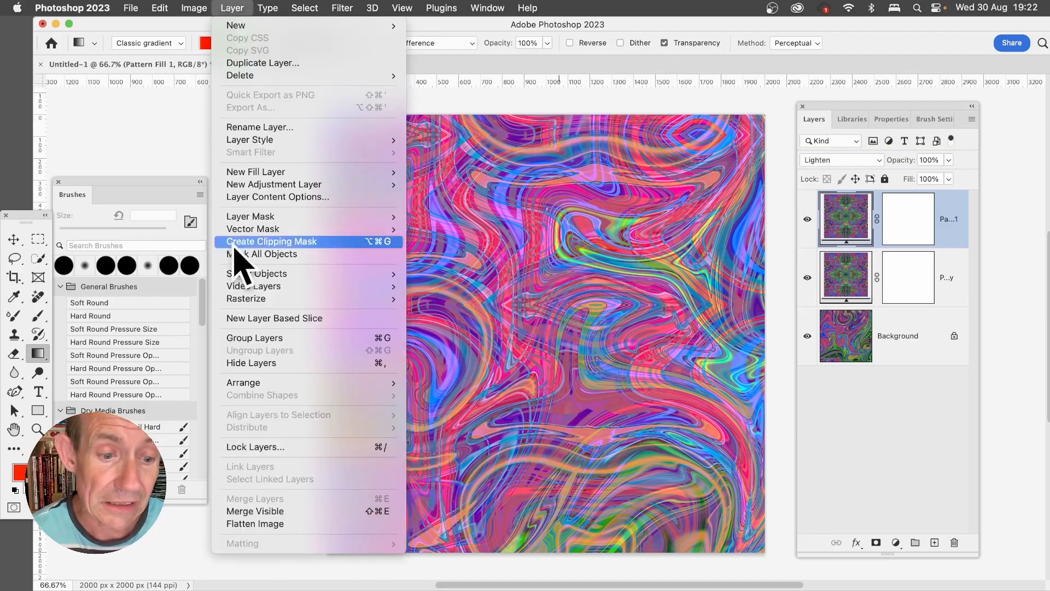
click(753, 82)
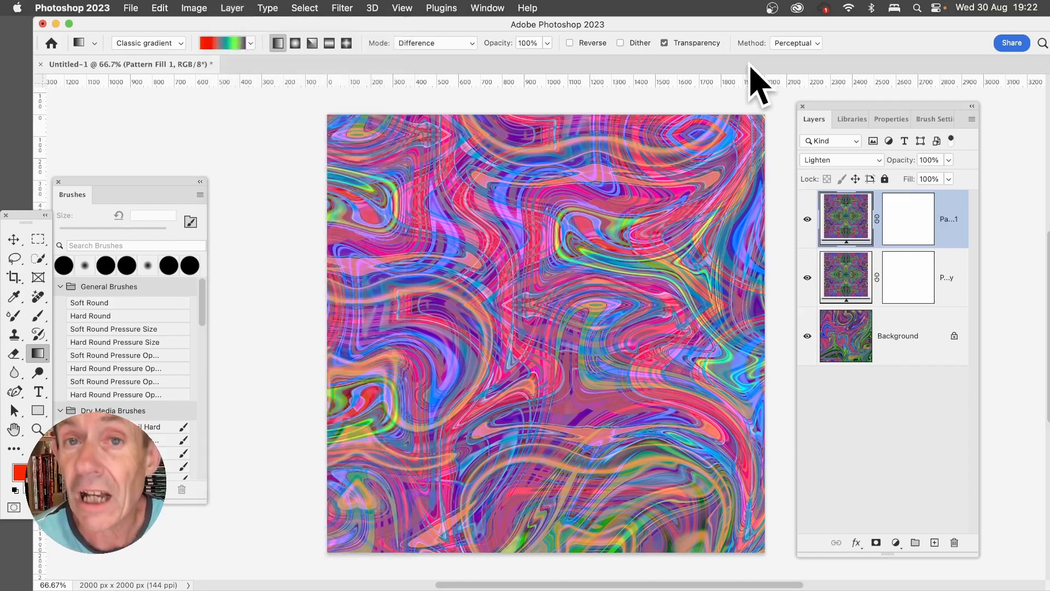